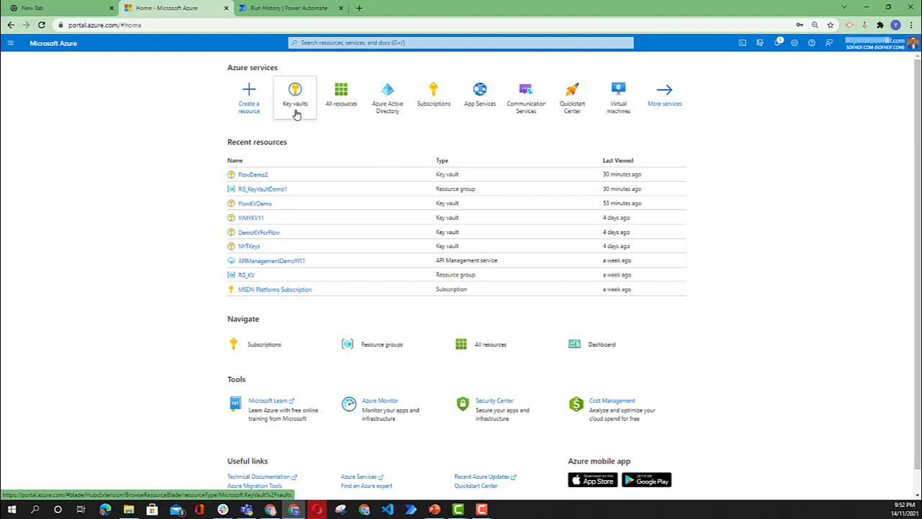
Start a new key vault under MSDN Platforms Subscription and assign it to the resource group RG_KeyVaultDemo1.
click(295, 114)
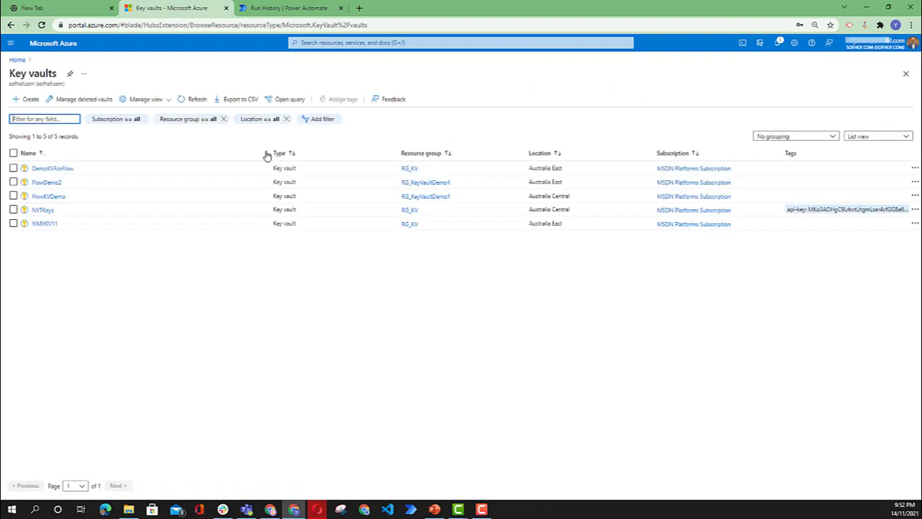
click(32, 106)
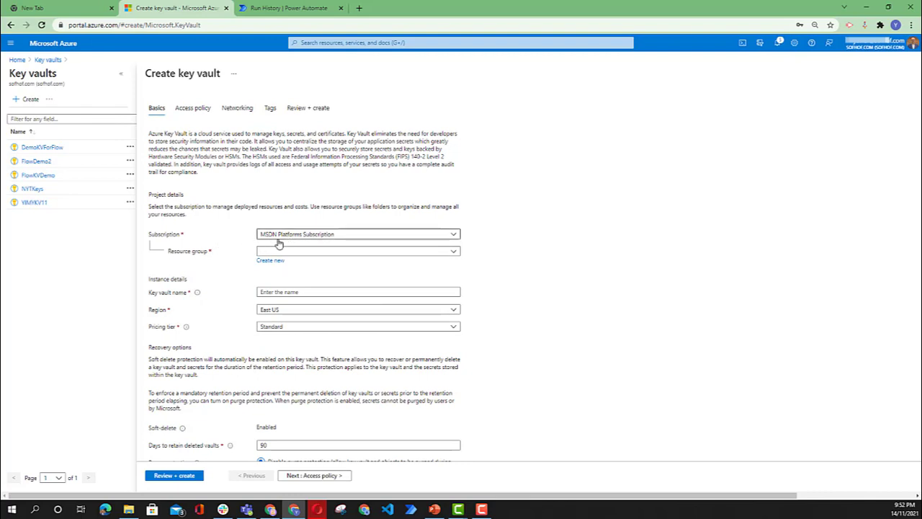
click(454, 237)
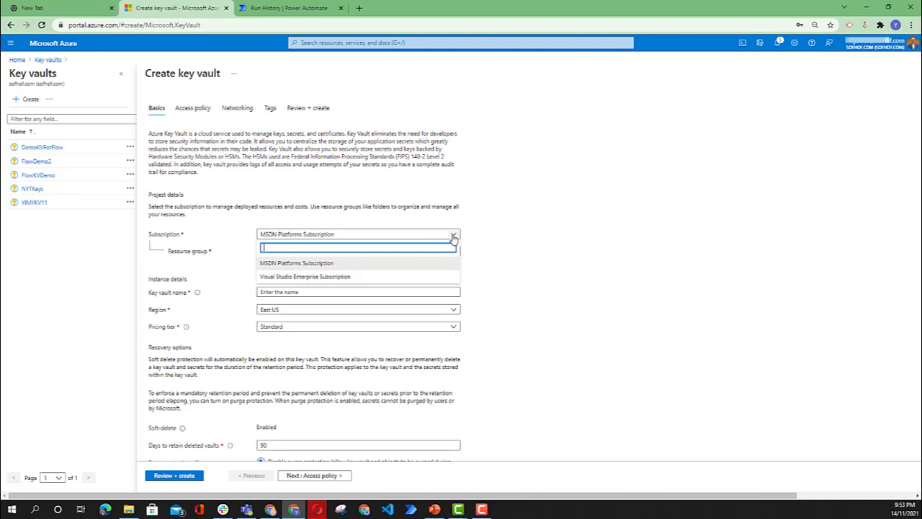
click(453, 238)
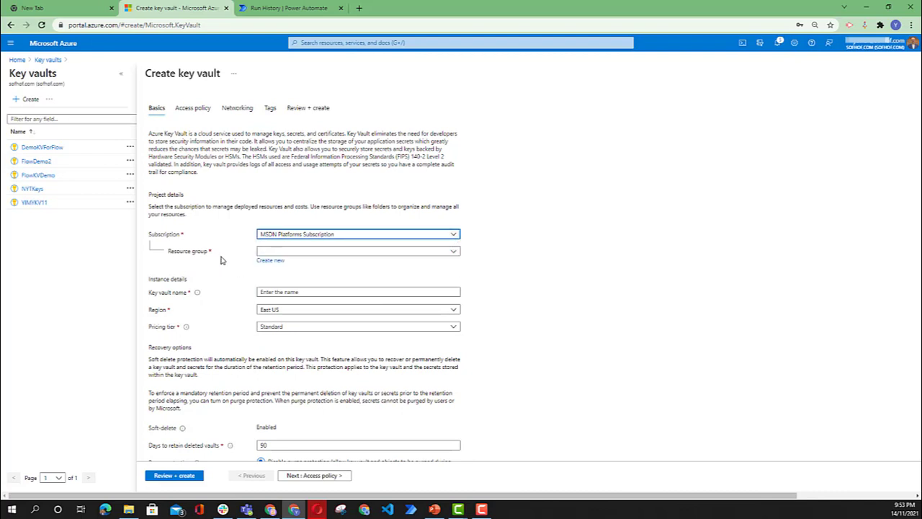
click(313, 257)
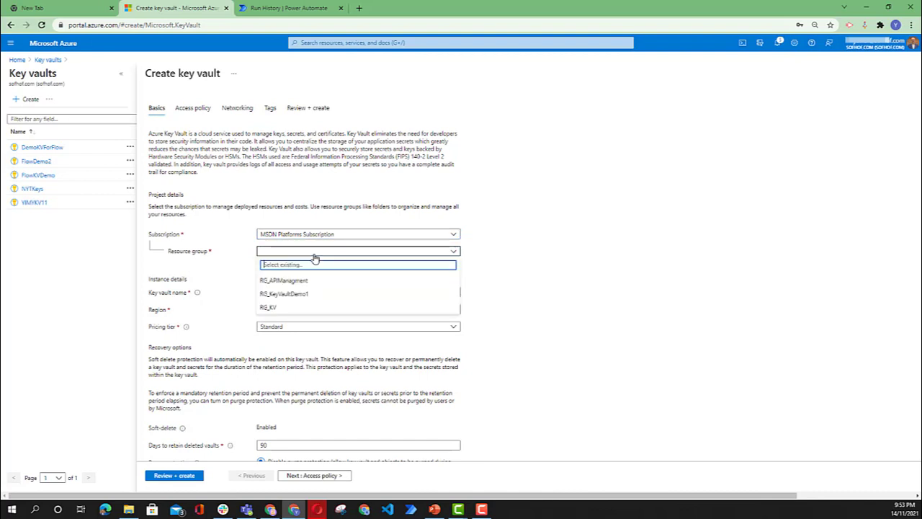
click(521, 265)
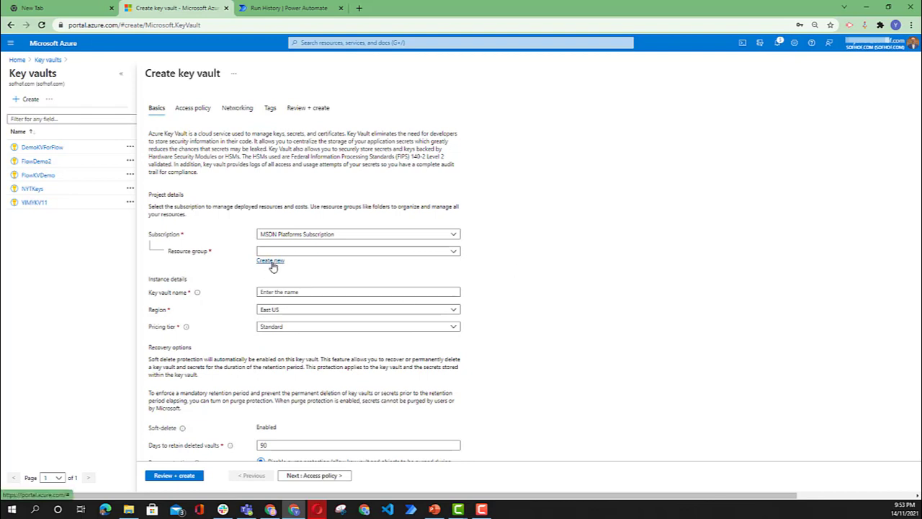
click(306, 257)
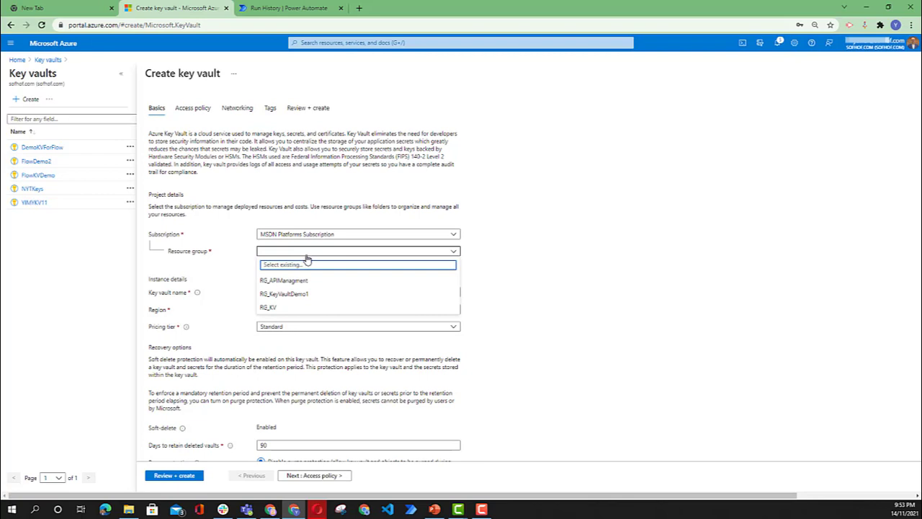
click(320, 296)
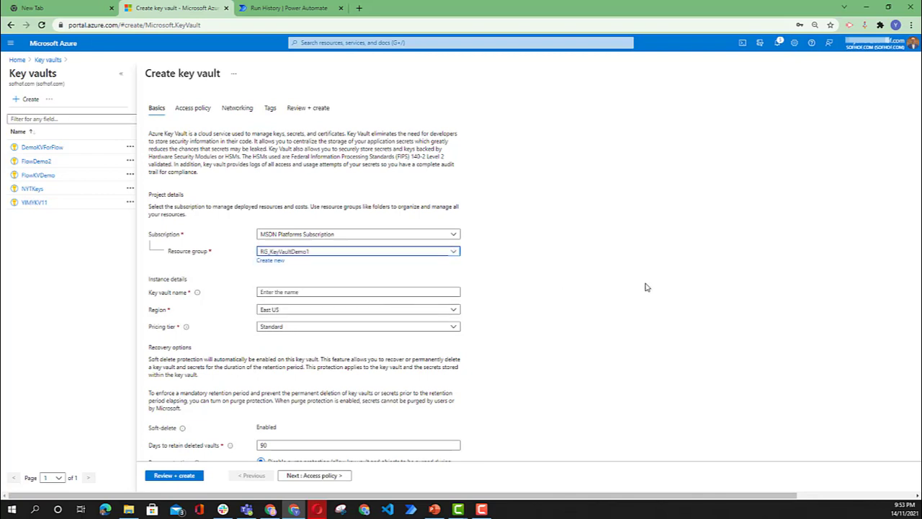
Name the key vault FlowDemoKV and set its region to Australia East.
click(291, 291)
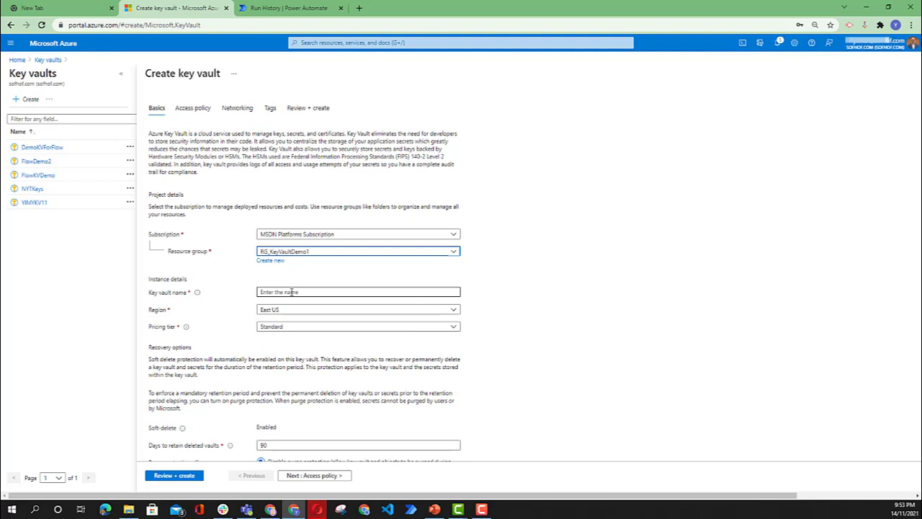
click(291, 292)
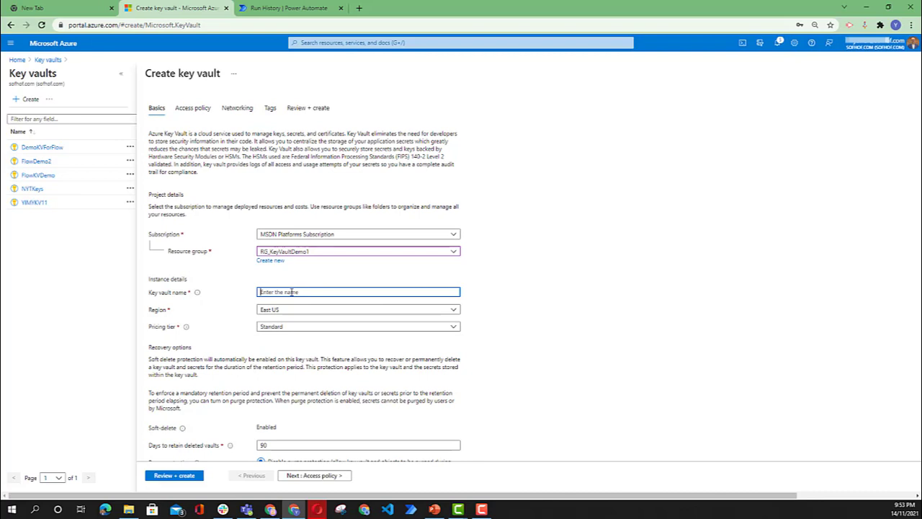
text(ElowDemoKV)
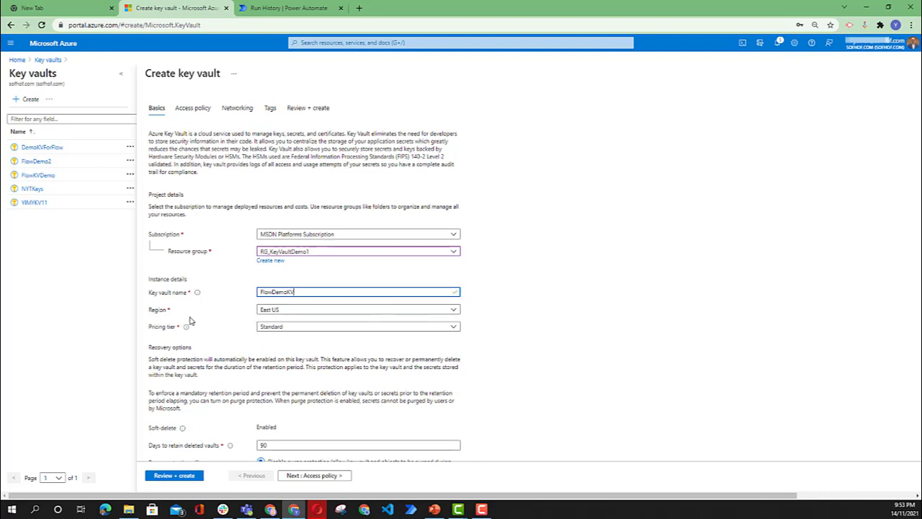
click(318, 315)
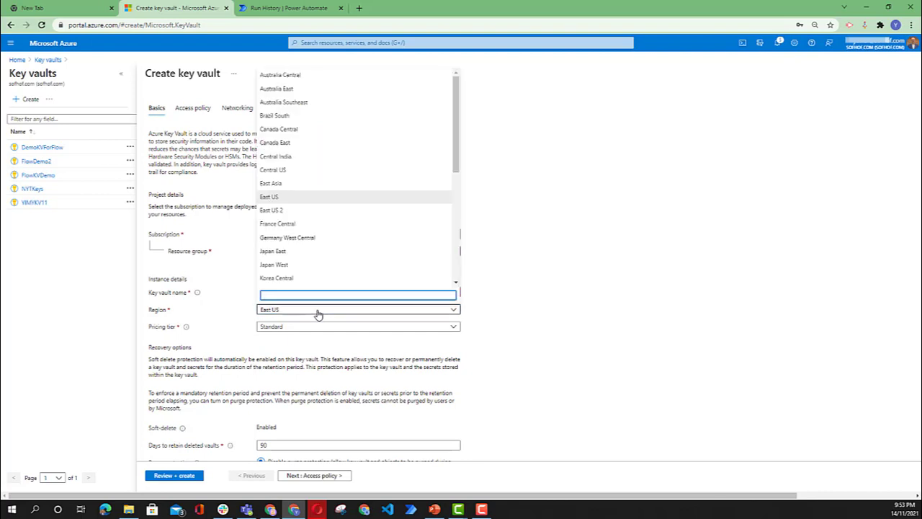
click(297, 89)
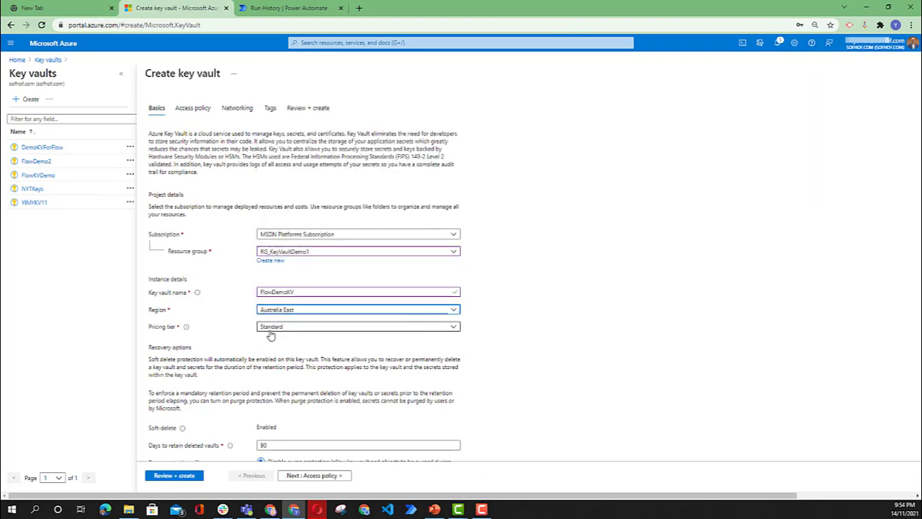
Validate the key vault configuration, keeping the default recovery options, and deploy the vault.
scroll(505, 346, down, 1)
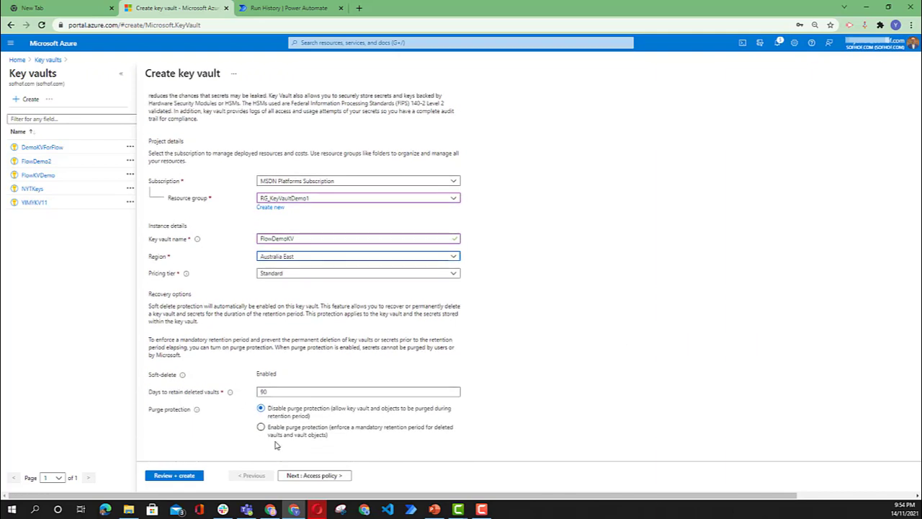
click(176, 477)
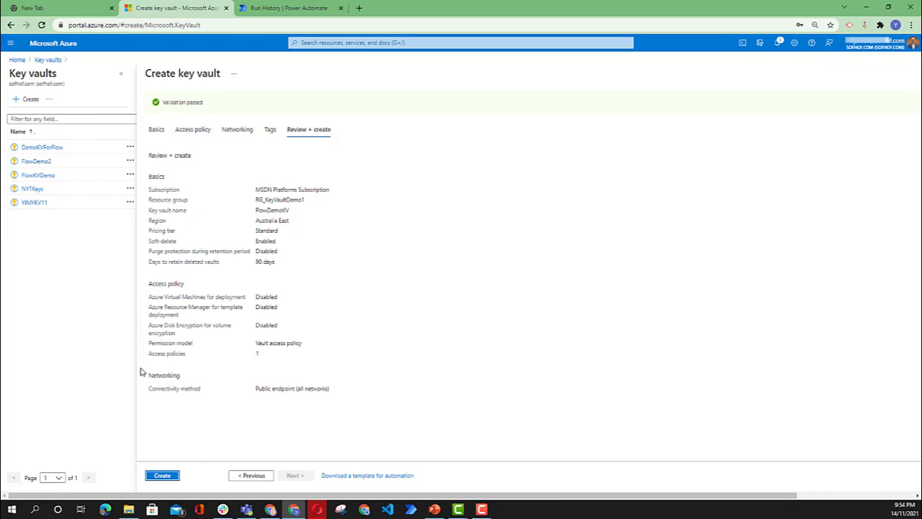
click(164, 477)
click(164, 476)
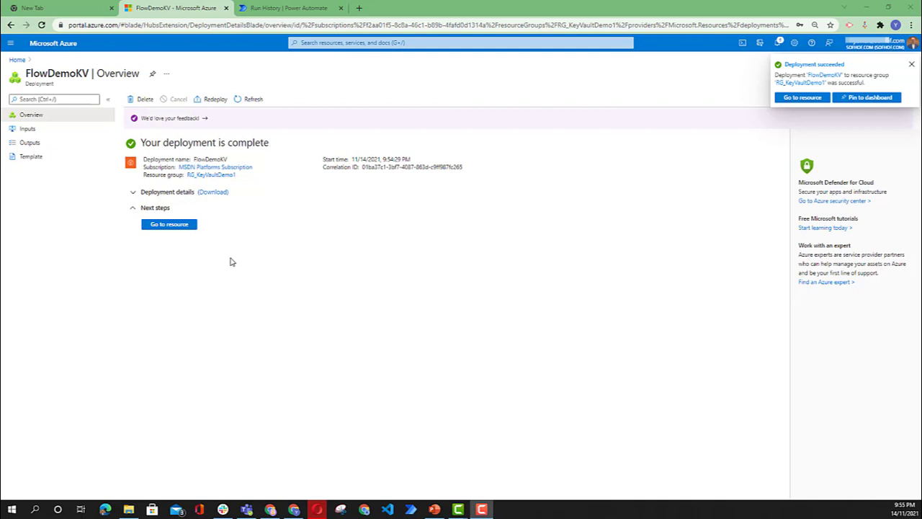
Open the deployed FlowDemoKV vault and create a manual secret named FlowDemoSecret1, entering the secret value.
click(165, 227)
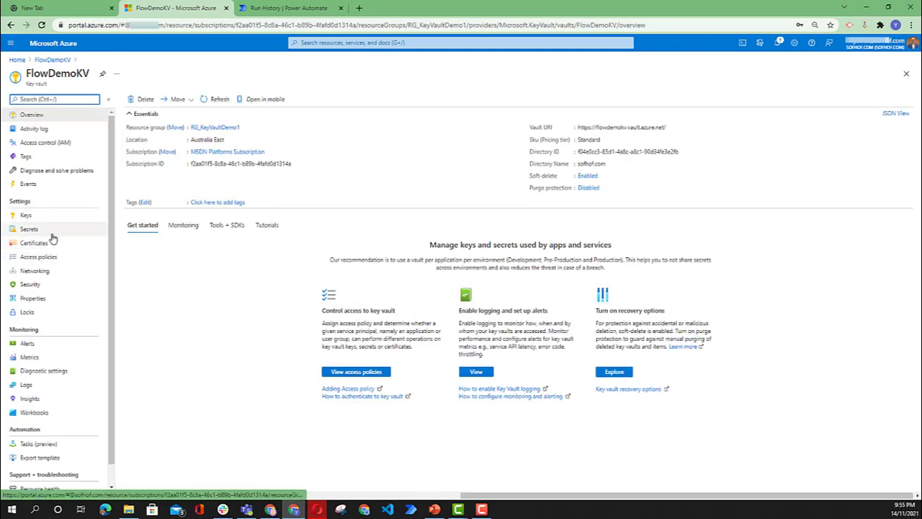
click(29, 229)
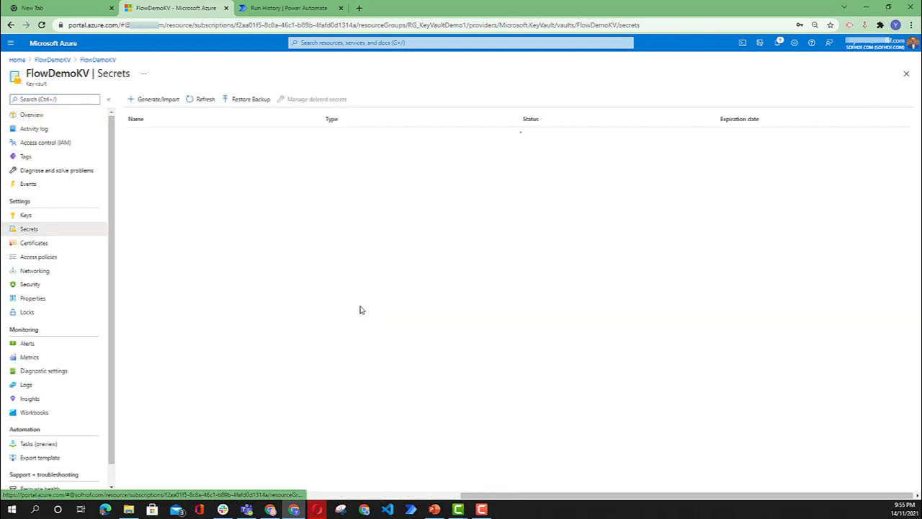
click(148, 99)
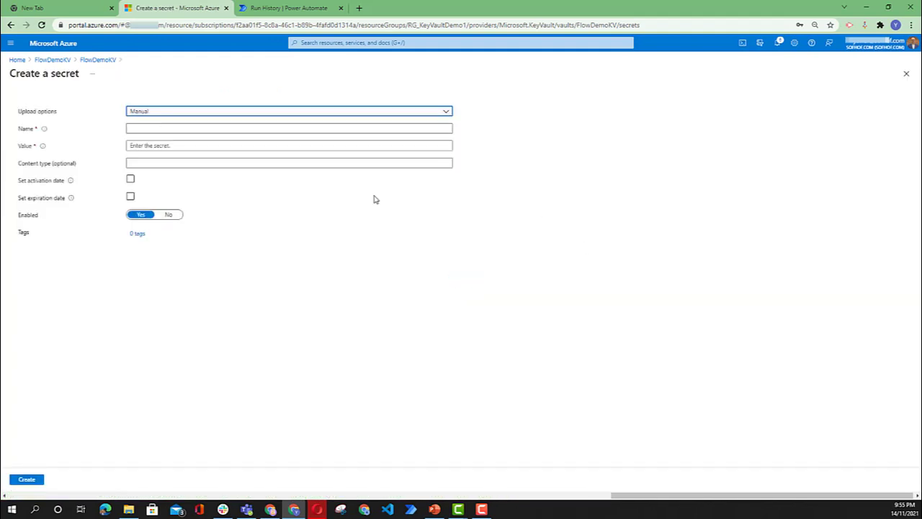
click(226, 129)
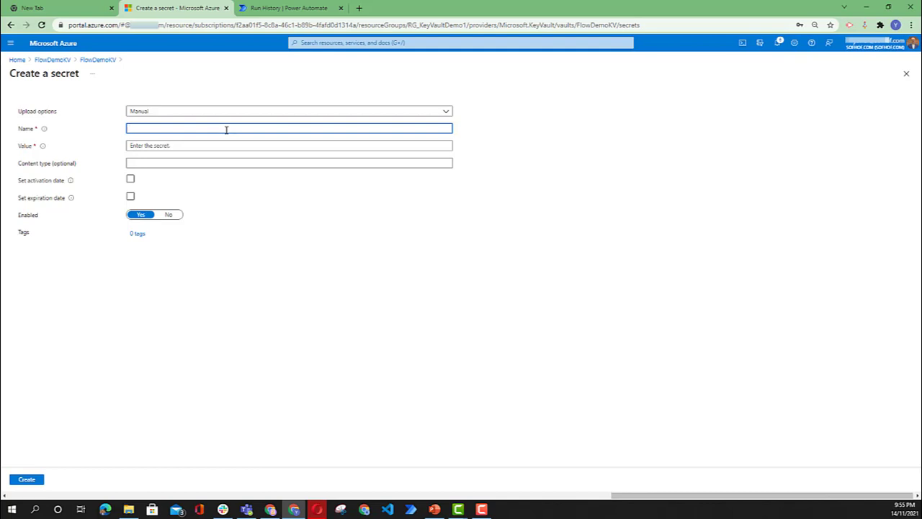
text(FlowDemoSecret1)
click(339, 145)
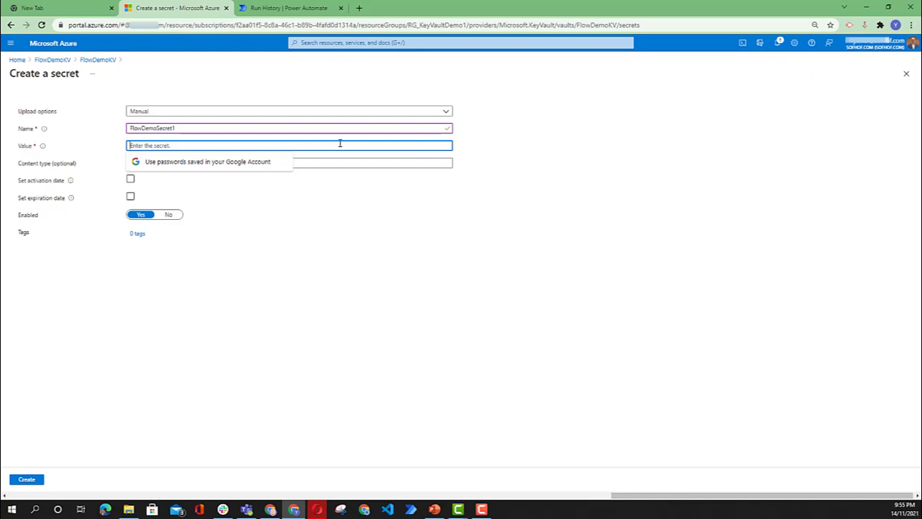
text(•••)
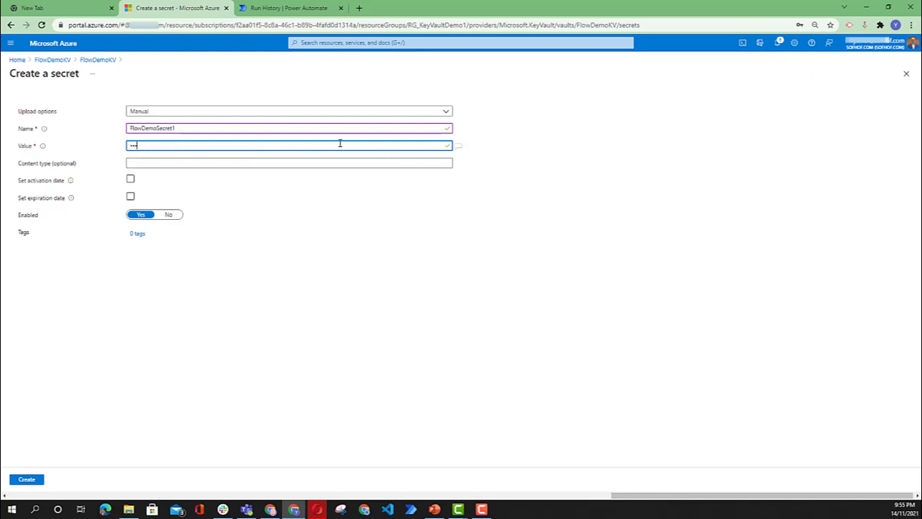
text(•)
click(26, 483)
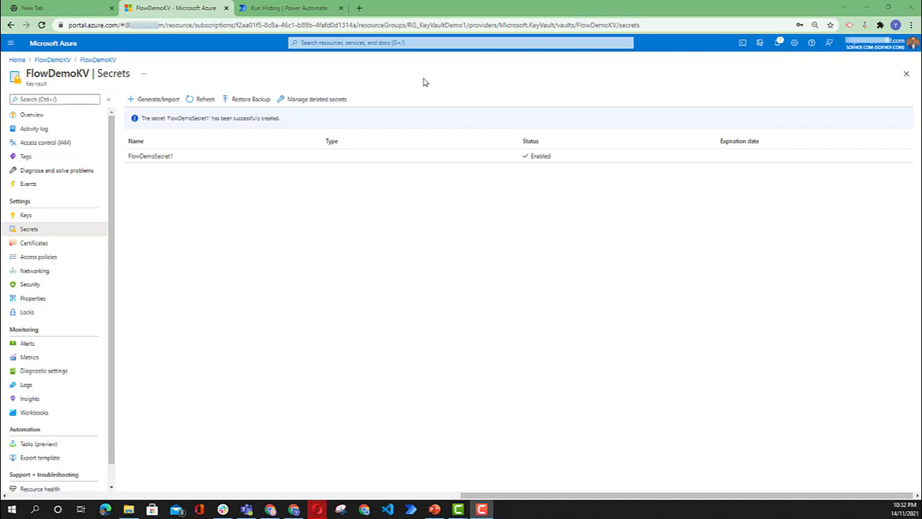
Switch to Power Automate and create an instant cloud flow triggered by Manually trigger a flow.
click(302, 15)
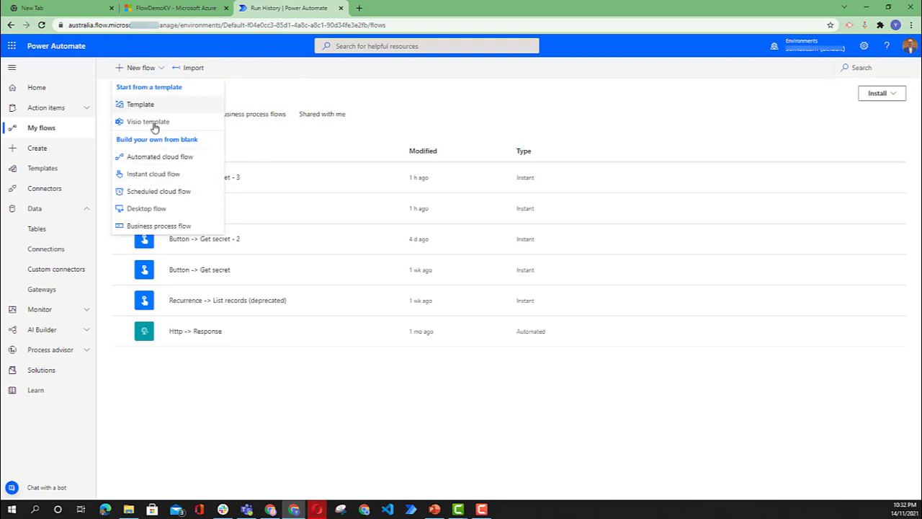
click(167, 179)
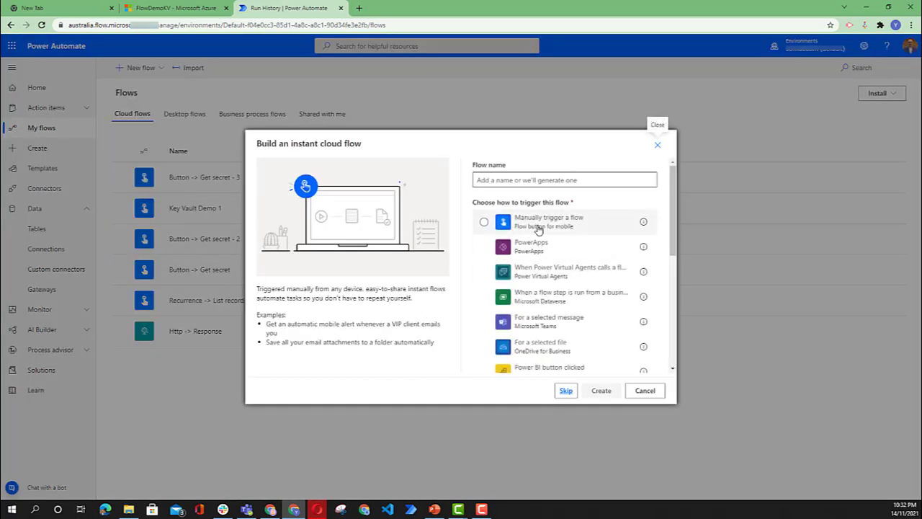
click(583, 229)
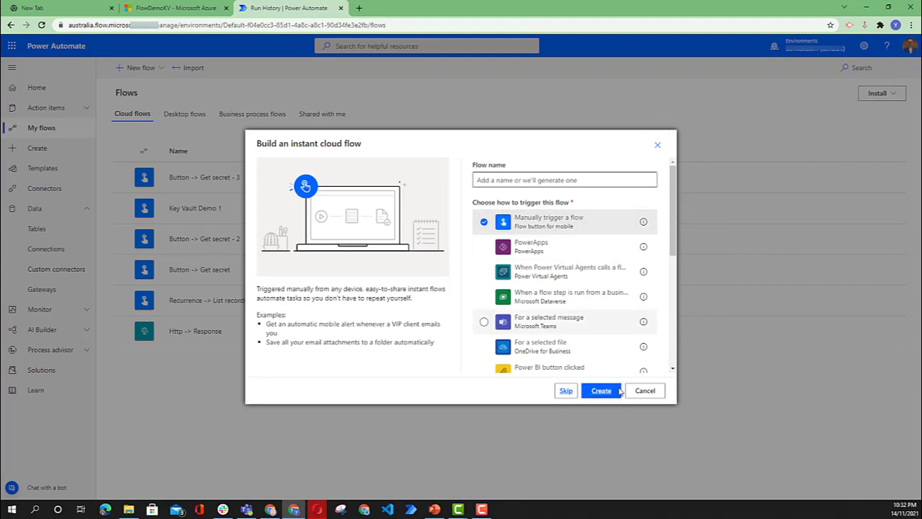
click(602, 390)
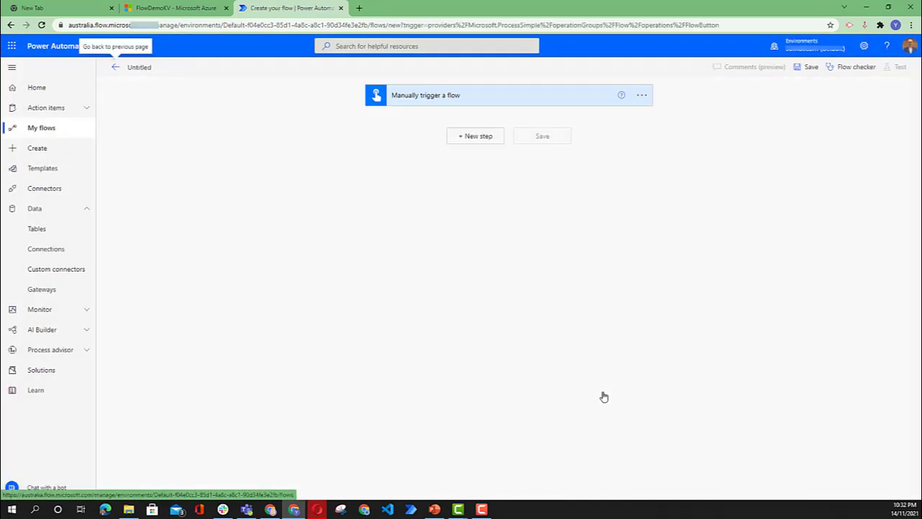
Add a flow step using the Get secret action of the Azure Key Vault connector, searching for "azure key".
click(487, 143)
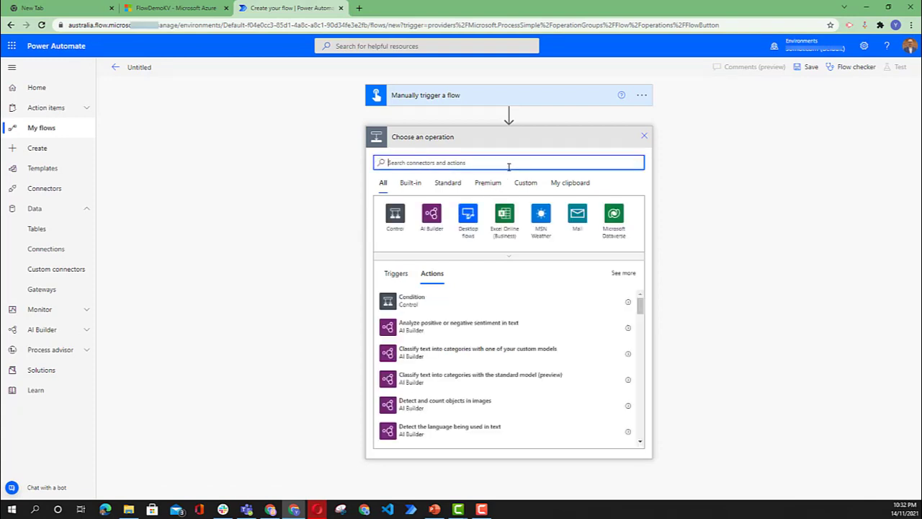
text(azure )
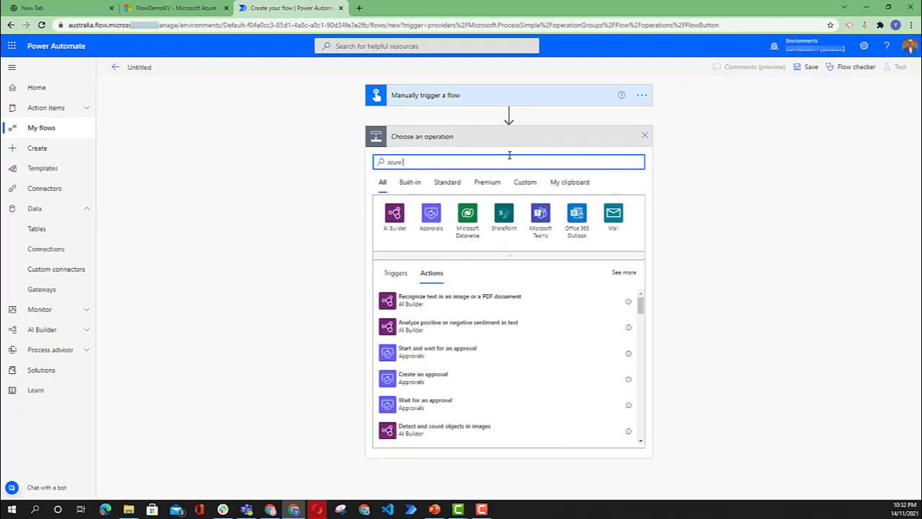
text(key)
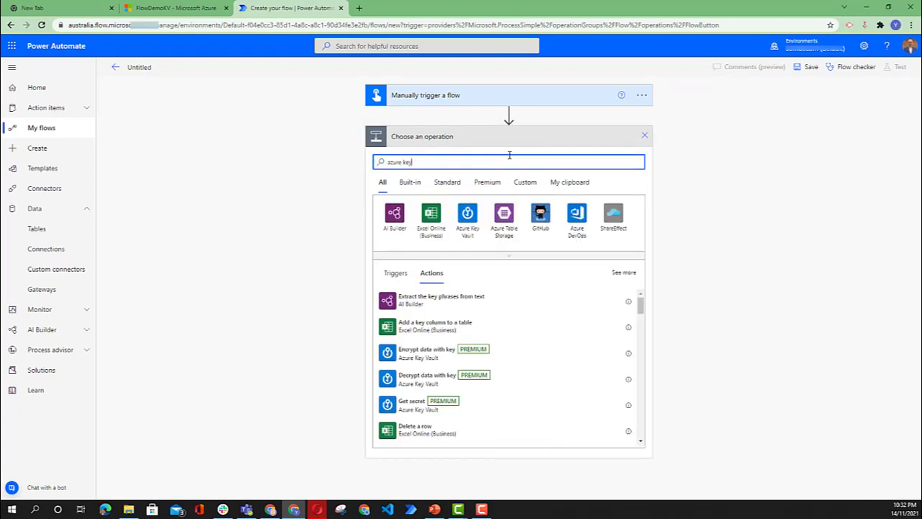
click(464, 234)
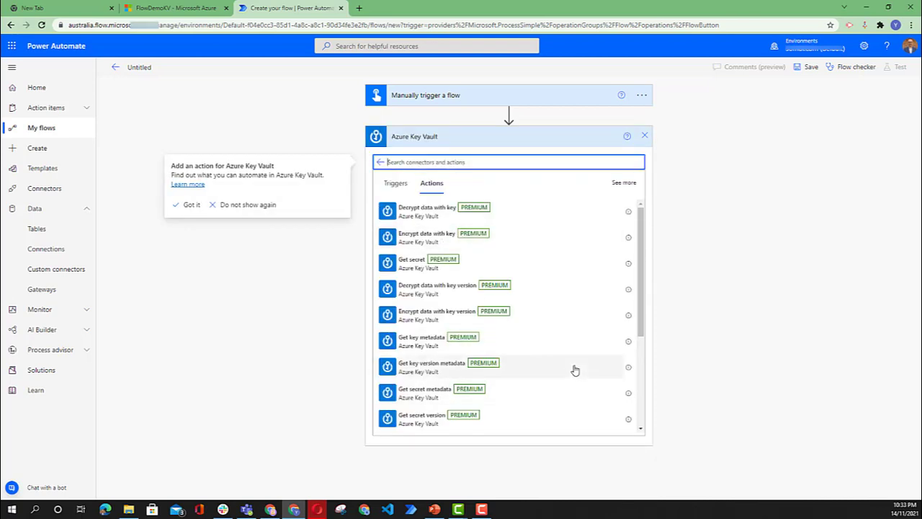
click(396, 273)
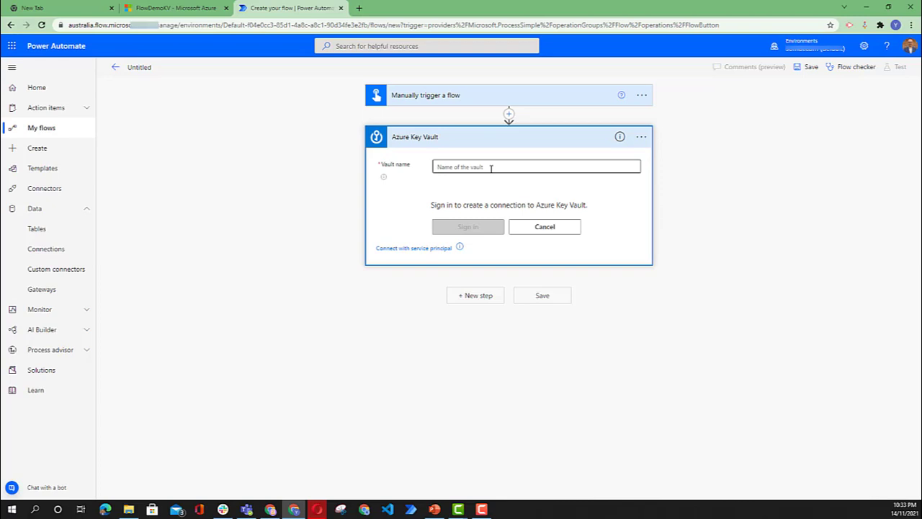
Copy the vault name FlowDemoKV from the Azure portal and enter it as the Azure Key Vault connection's vault name in Power Automate.
click(194, 9)
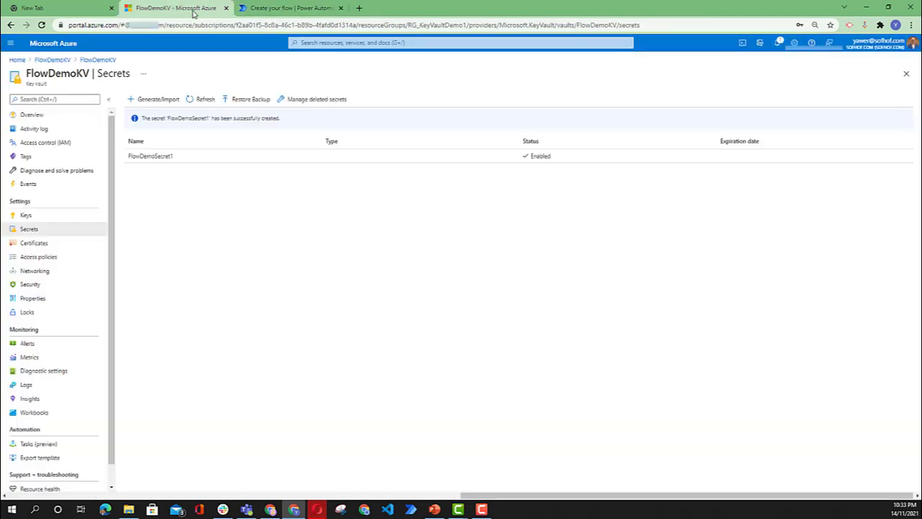
double_click(56, 72)
key(ctrl+c)
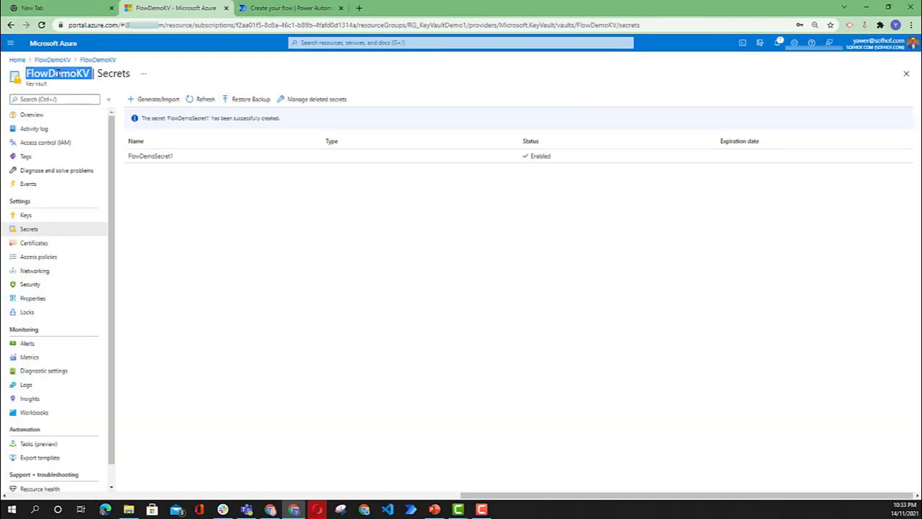
click(295, 8)
click(490, 165)
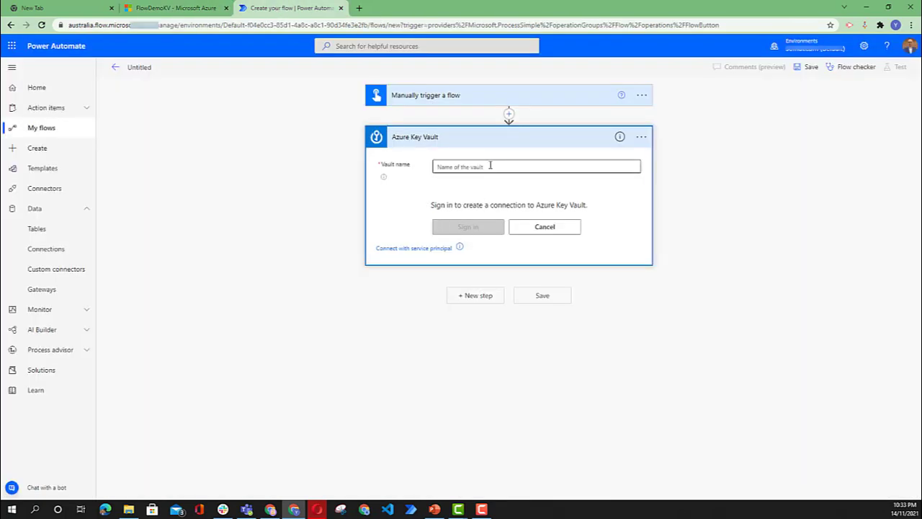
key(ctrl+v)
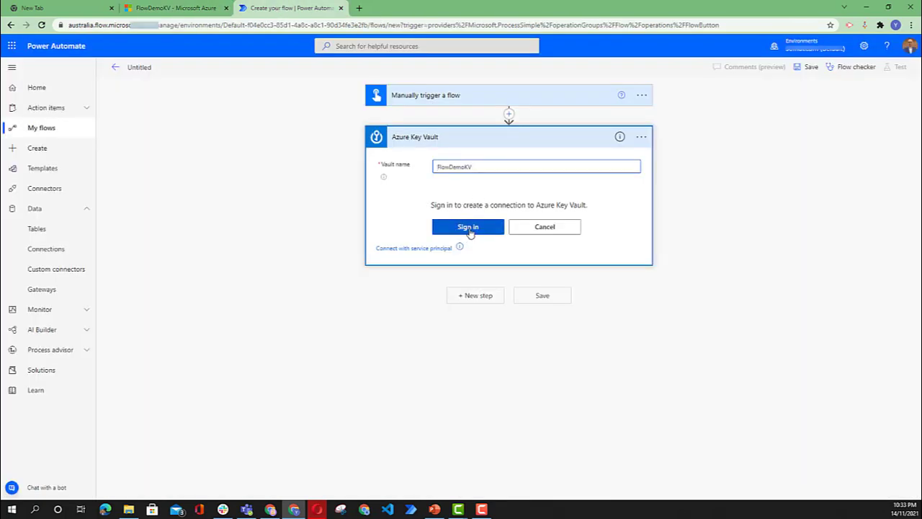
Sign in with the already signed-in Microsoft account to create the Azure Key Vault connection.
click(468, 228)
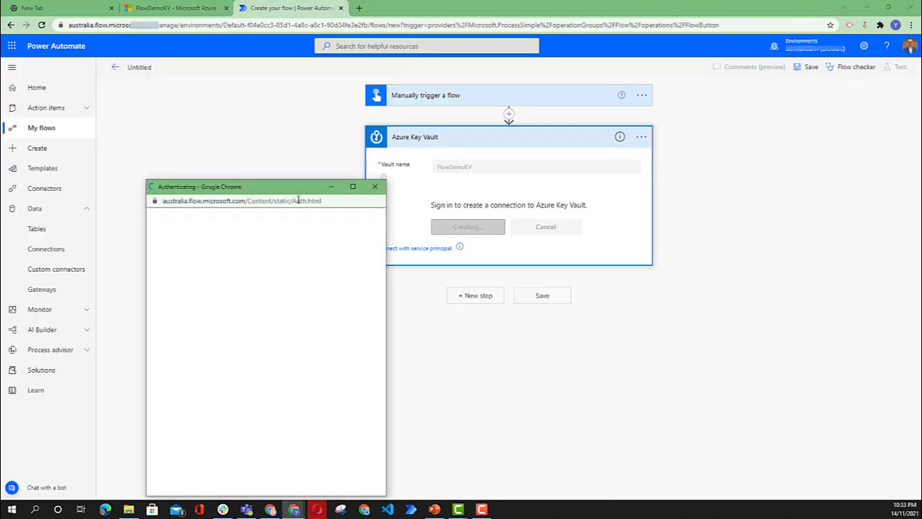
drag(293, 190, 244, 99)
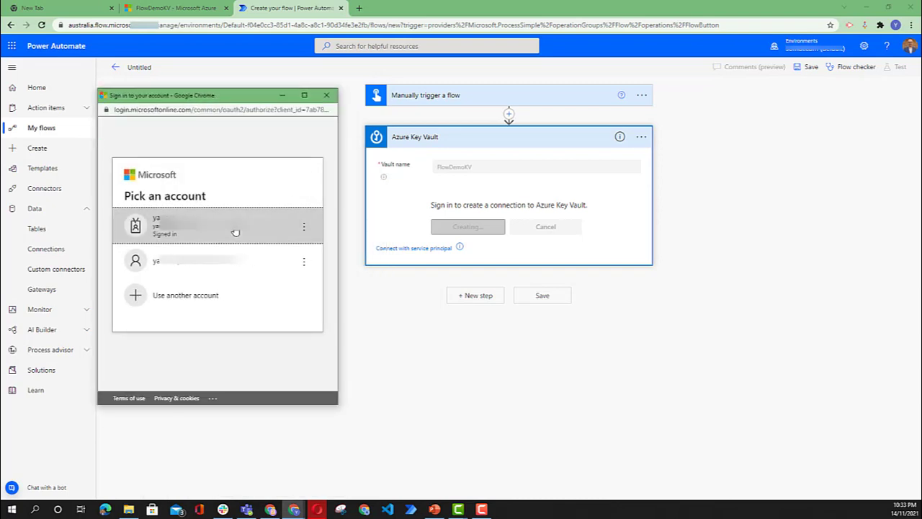
click(230, 234)
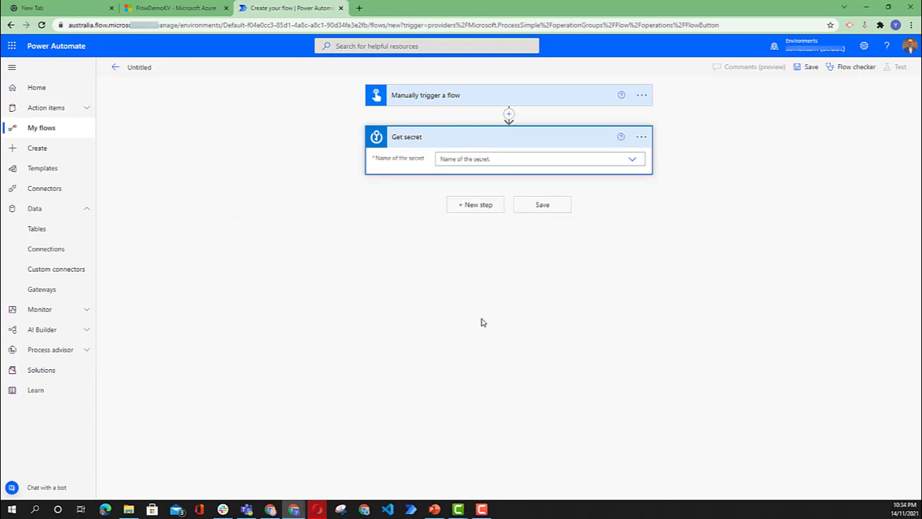
Choose FlowDemoSecret1 as the name of the secret in the Get secret action and save the flow.
click(633, 161)
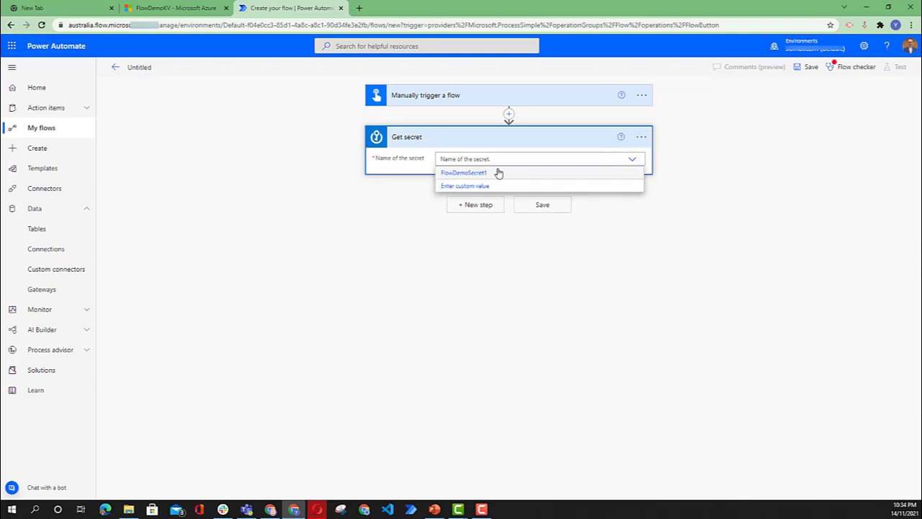
click(472, 177)
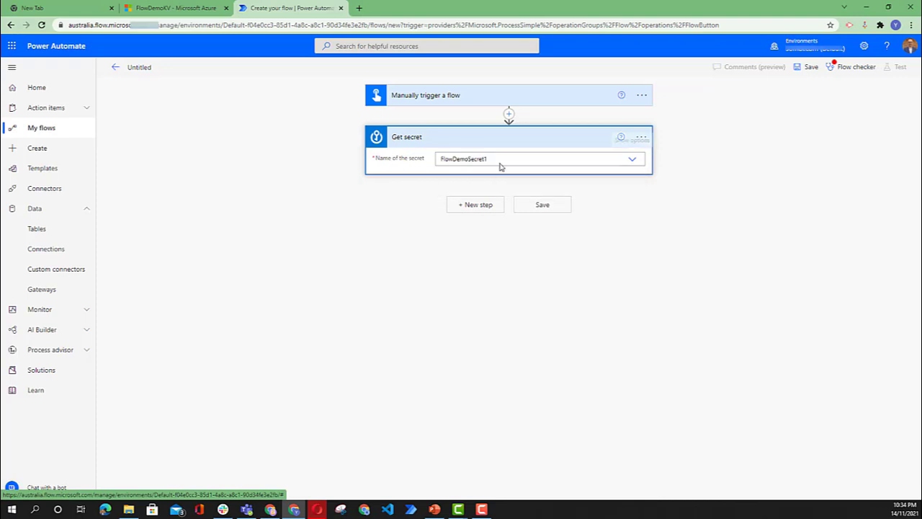
click(543, 207)
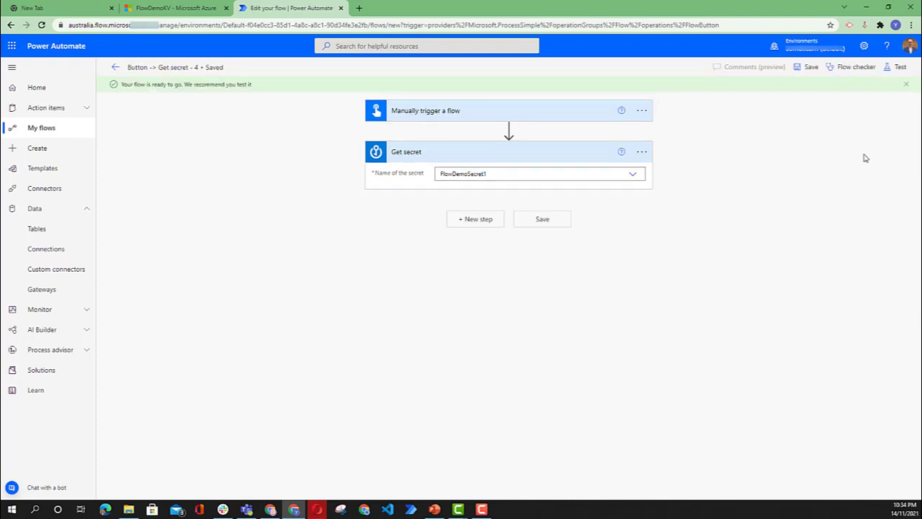
Run a manual test of the saved flow using the Azure Key Vault connection and show the run's details.
click(901, 69)
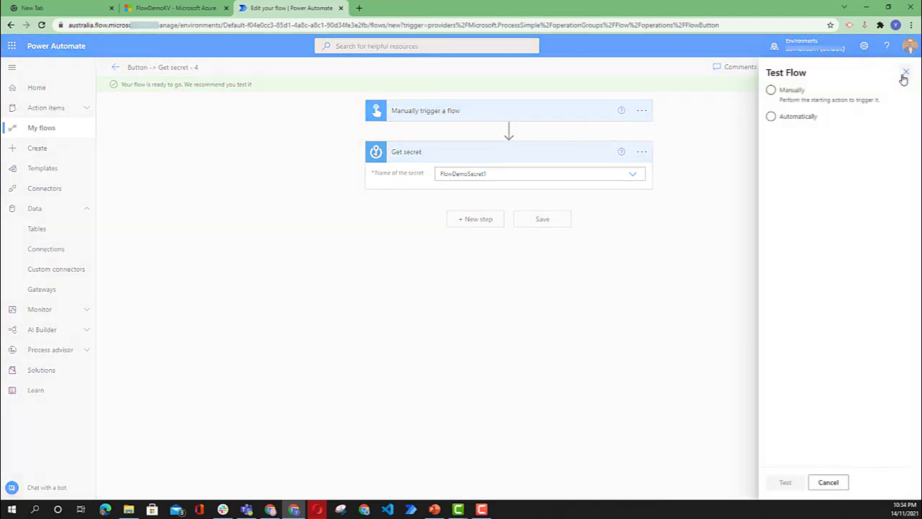
click(772, 90)
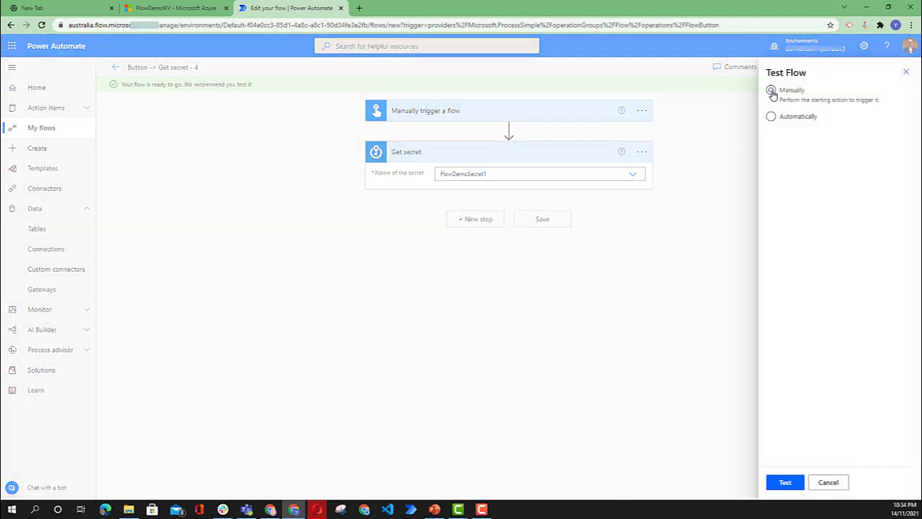
click(787, 484)
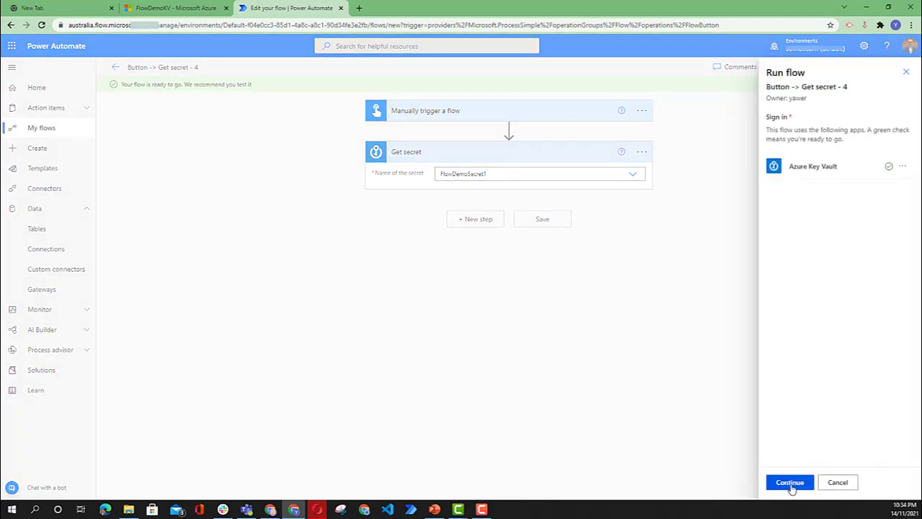
click(789, 489)
click(790, 483)
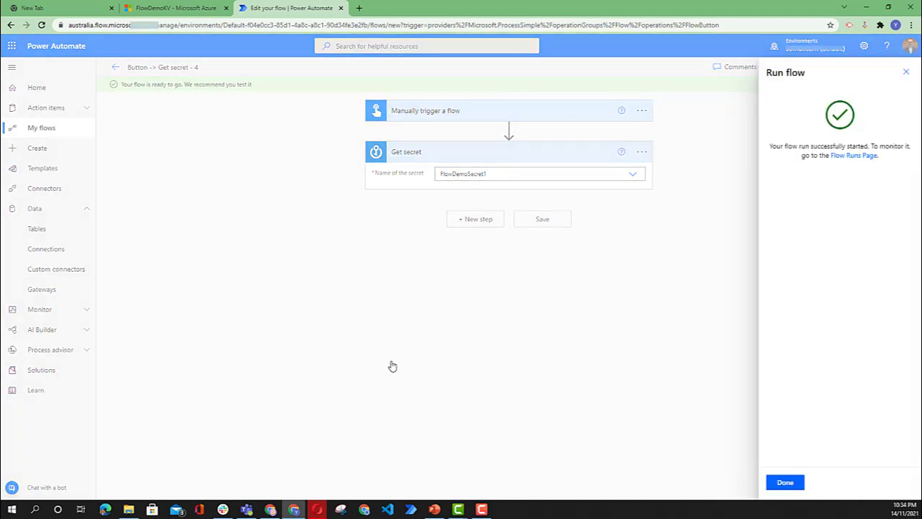
click(785, 486)
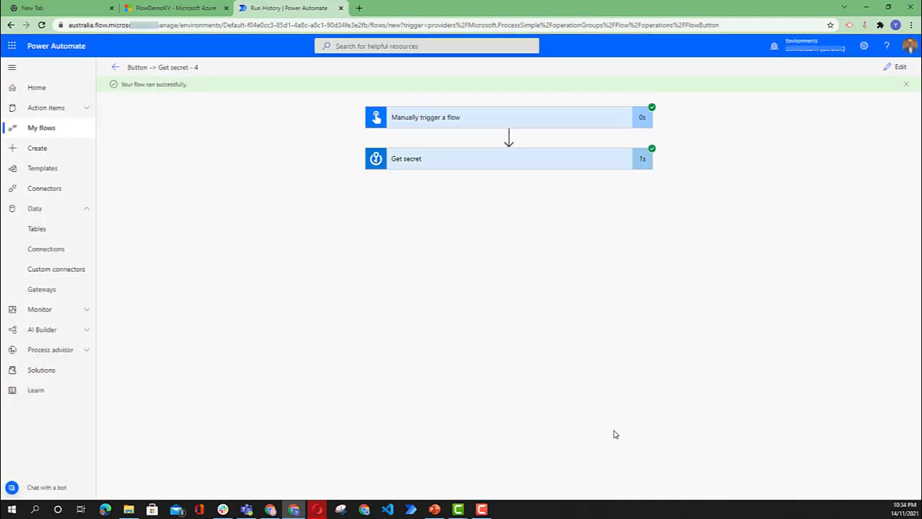
Examine the secret name and value in the outputs of the Get secret action in the test run.
click(449, 163)
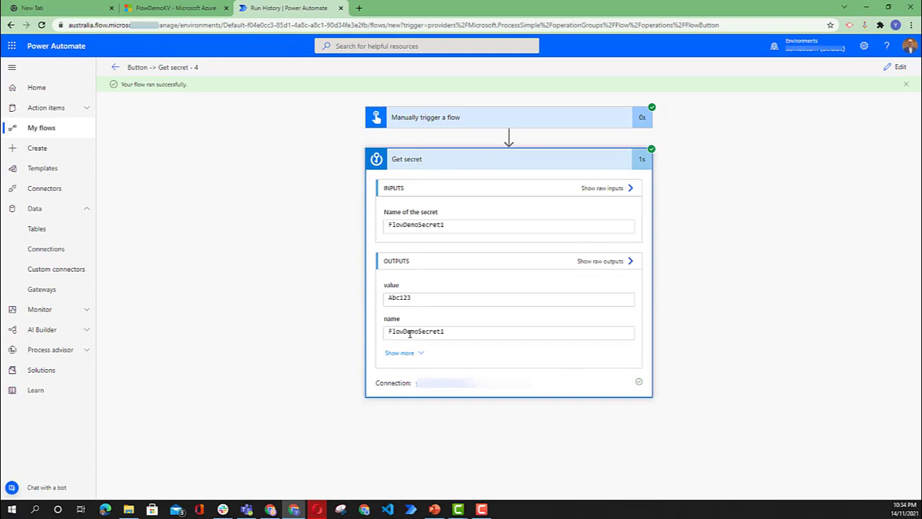
drag(453, 332, 403, 332)
double_click(437, 298)
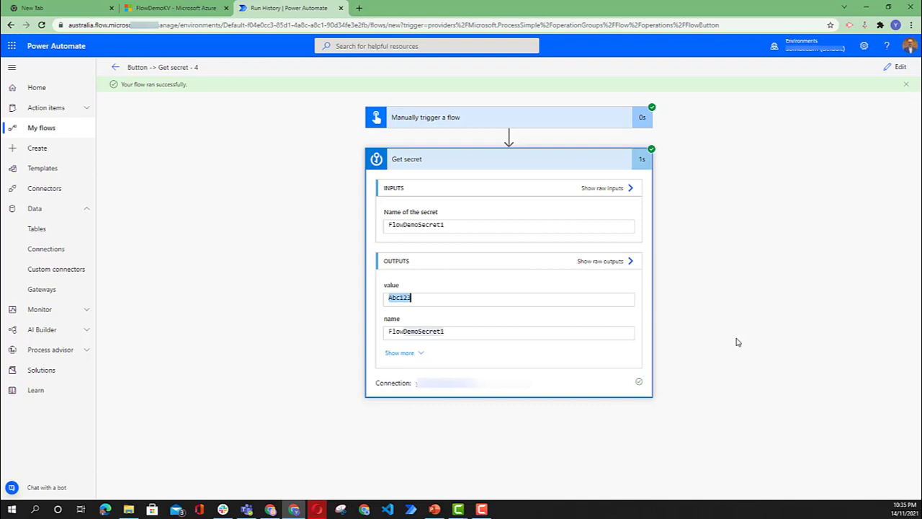
Return to editing the flow, turn on Secure Outputs in the Get secret action's settings, and save the flow.
click(902, 69)
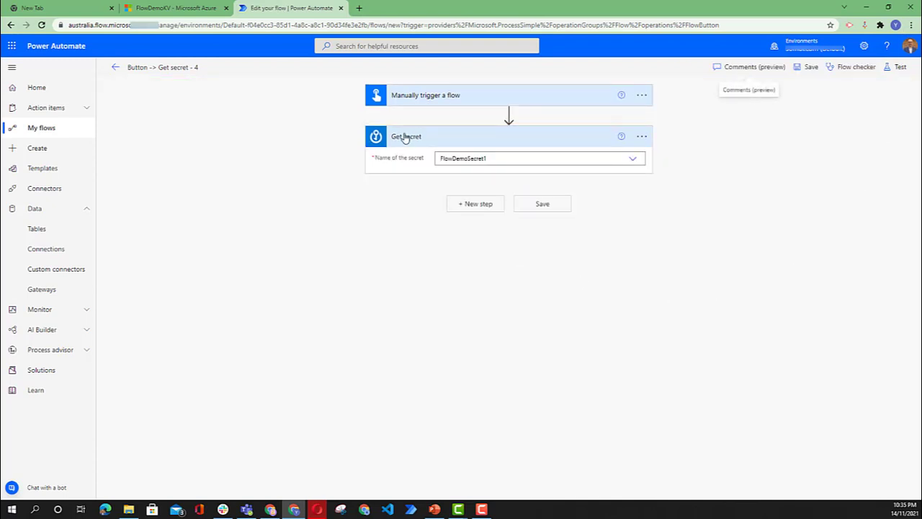
click(642, 137)
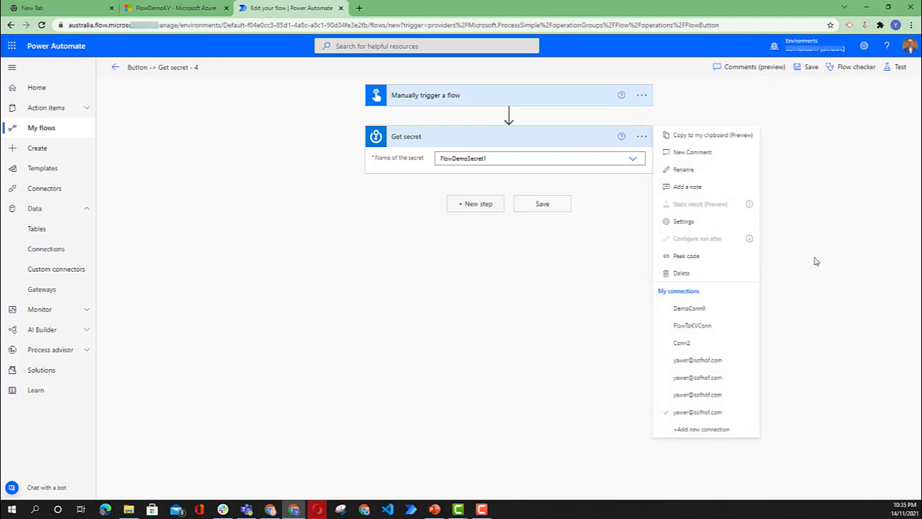
click(701, 222)
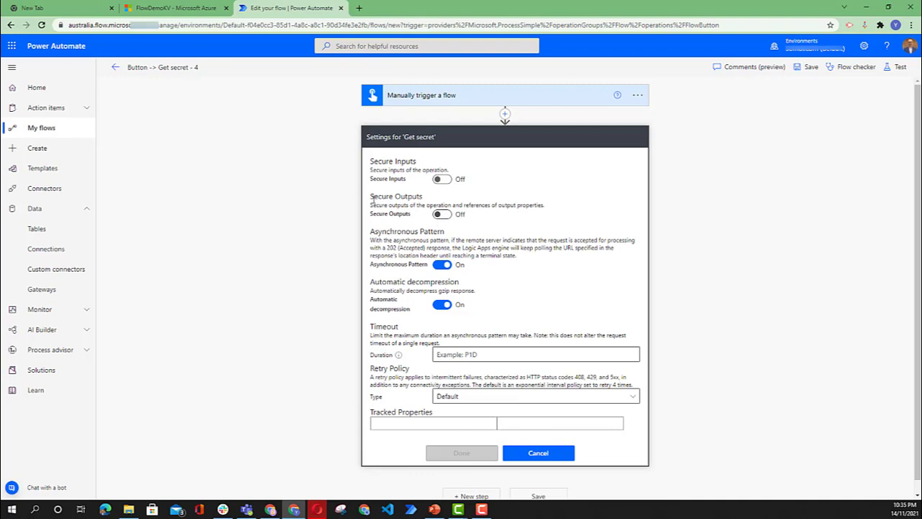
click(442, 214)
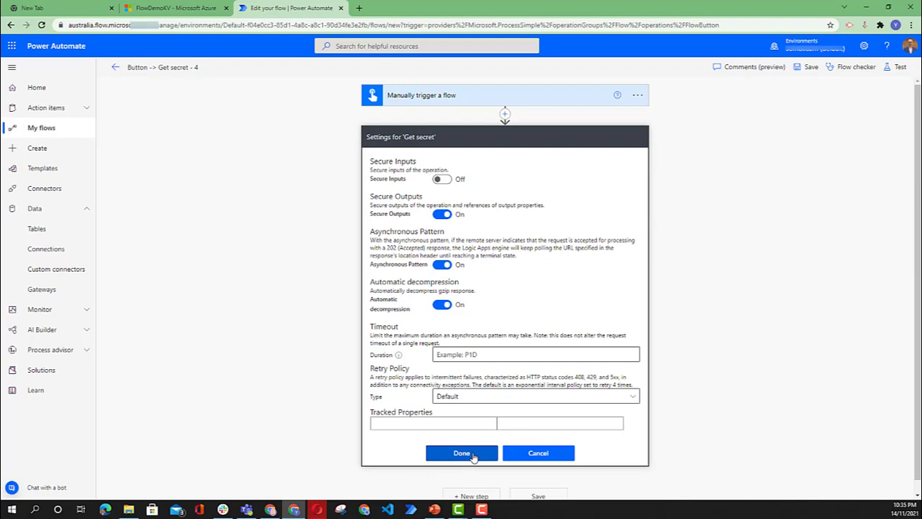
click(473, 454)
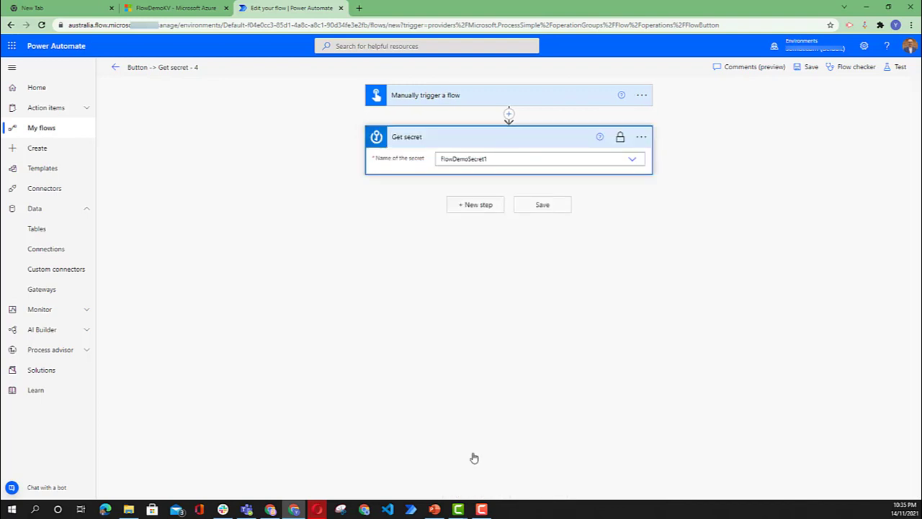
click(539, 207)
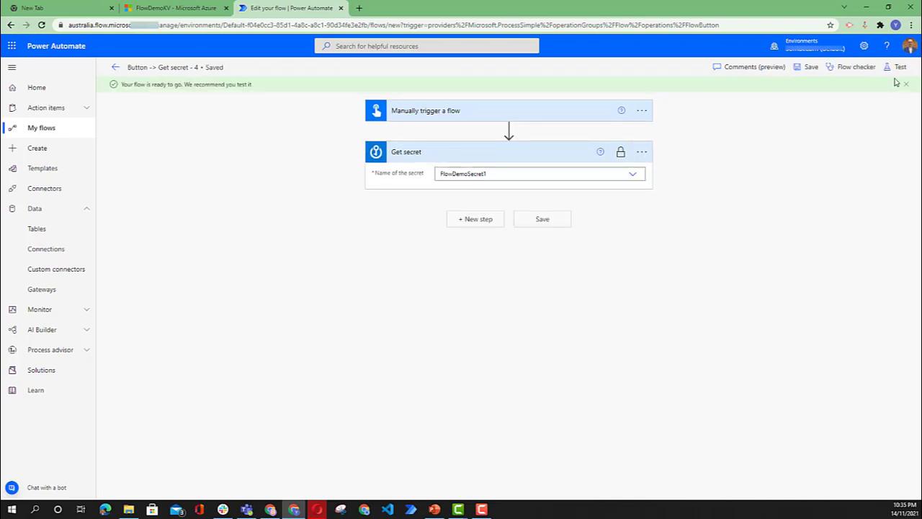
Run another manual test of the flow and inspect the Get secret action's inputs and outputs in the run details.
click(900, 67)
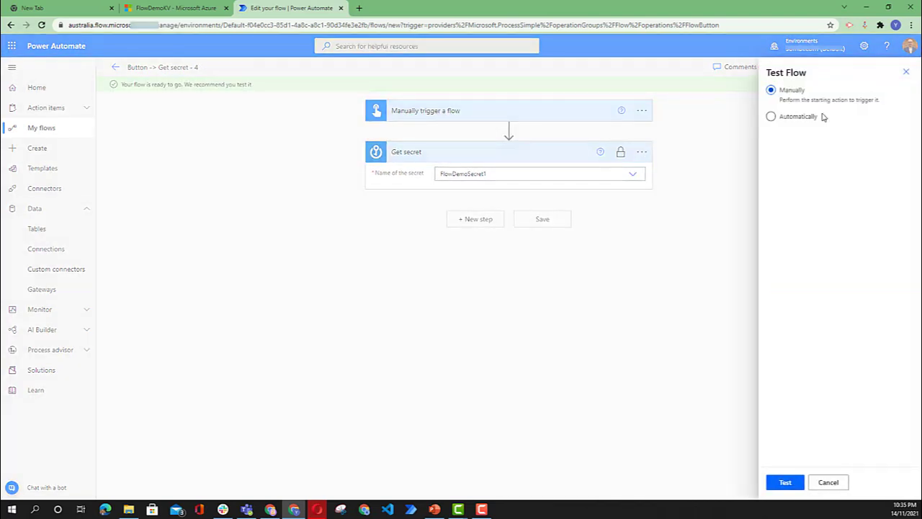
click(784, 482)
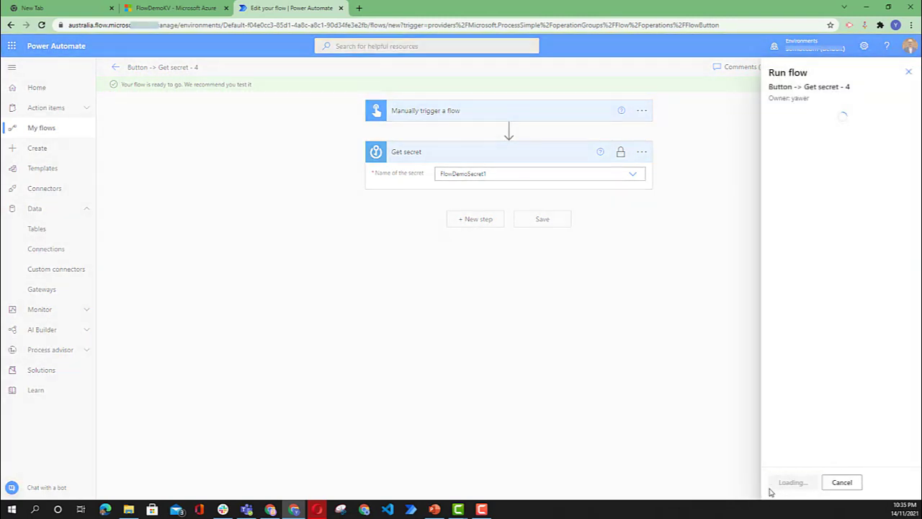
click(800, 485)
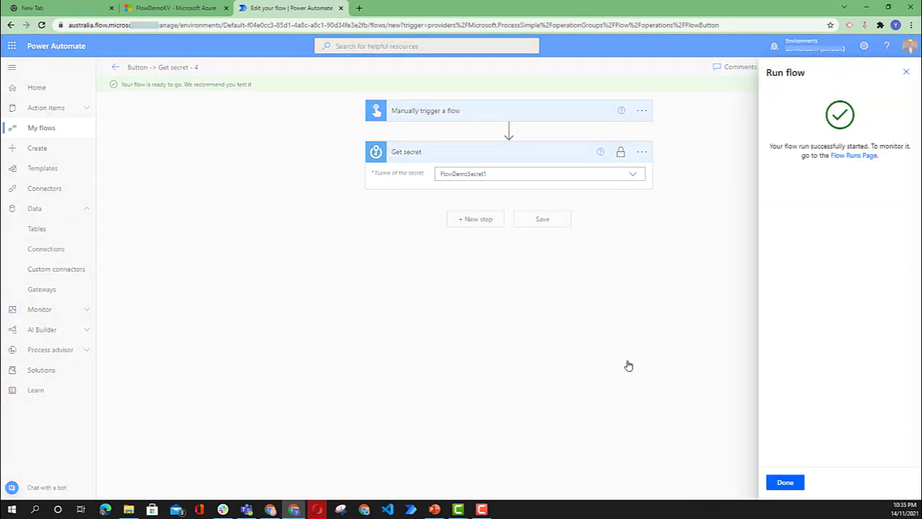
click(786, 484)
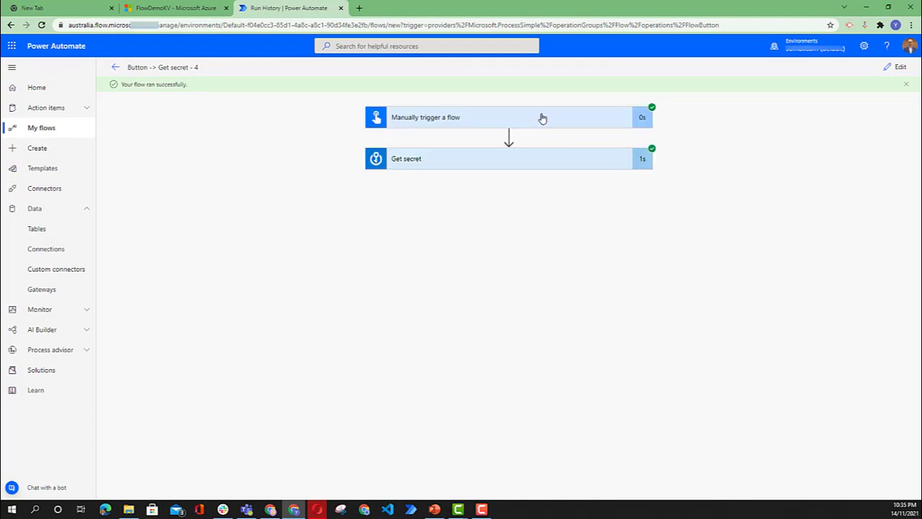
click(536, 163)
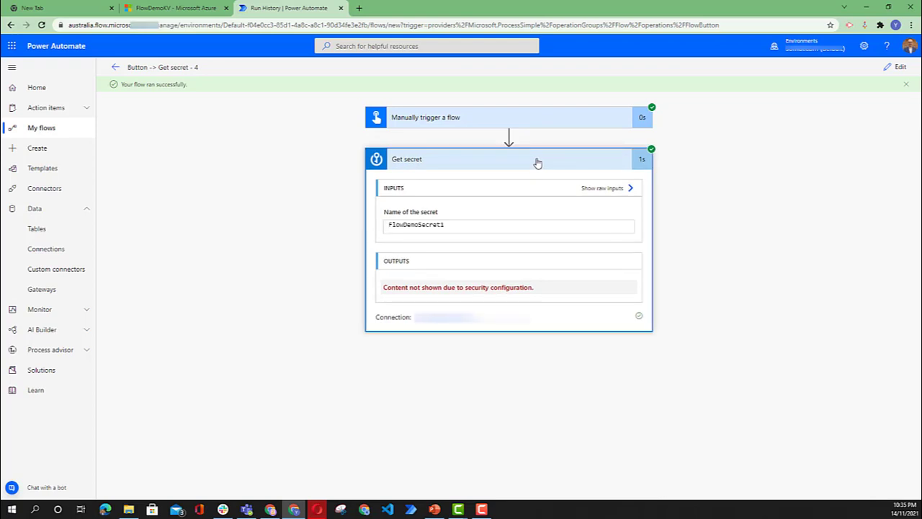